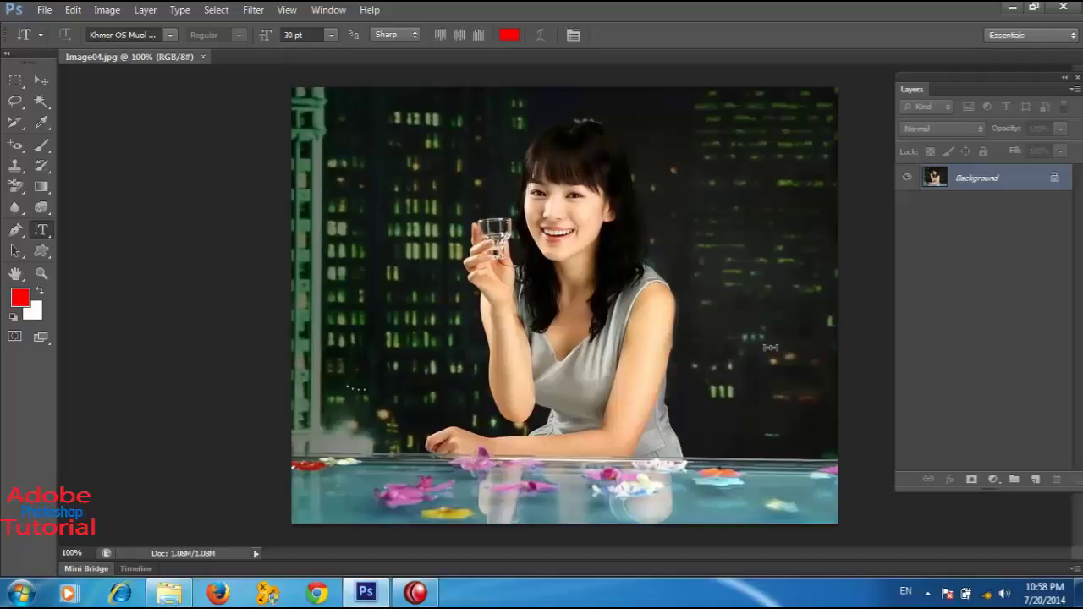
Show the Type tool flyout listing the horizontal, vertical and type mask tools
{"action": "right_click", "coordinate": [44, 235]}
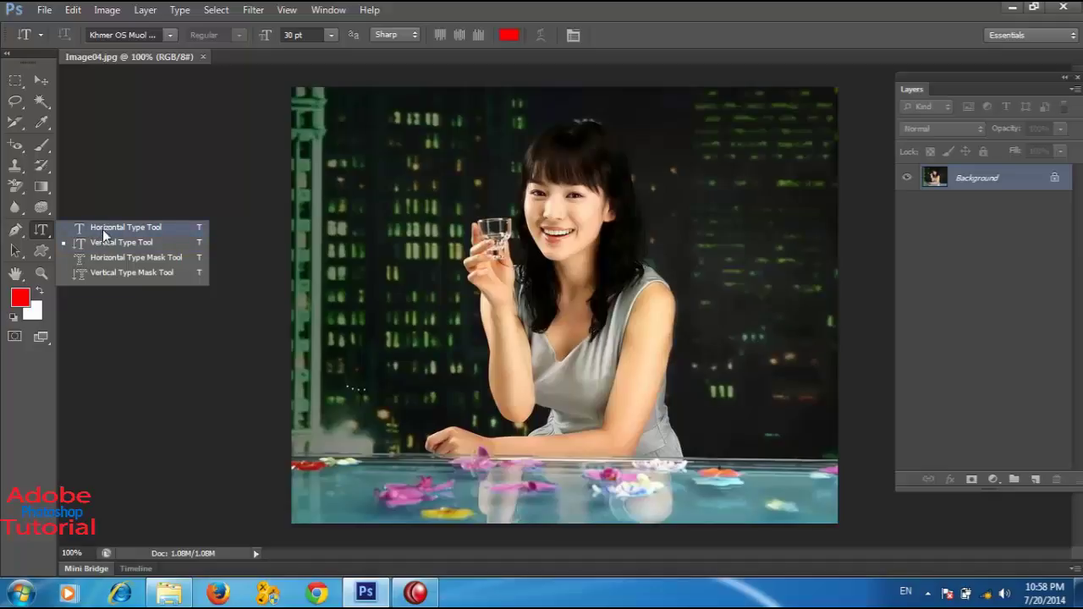
Add vertical test text 'tyyyyu' beside the woman's head and commit it with the Move tool
{"action": "left_click", "coordinate": [99, 243]}
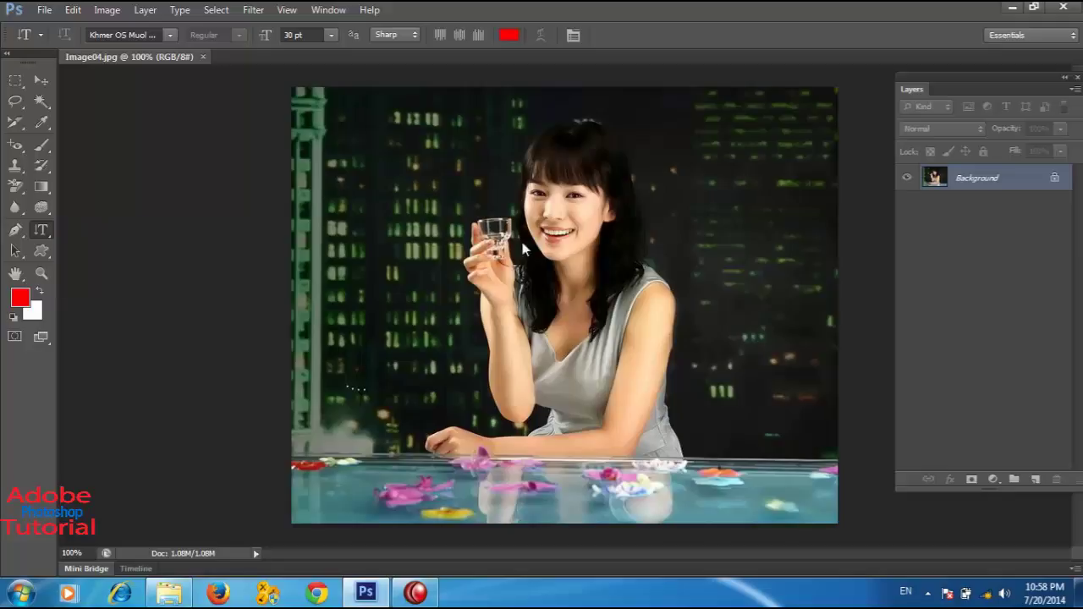
{"action": "left_click", "coordinate": [651, 149]}
{"action": "type", "text": "tyyyyu"}
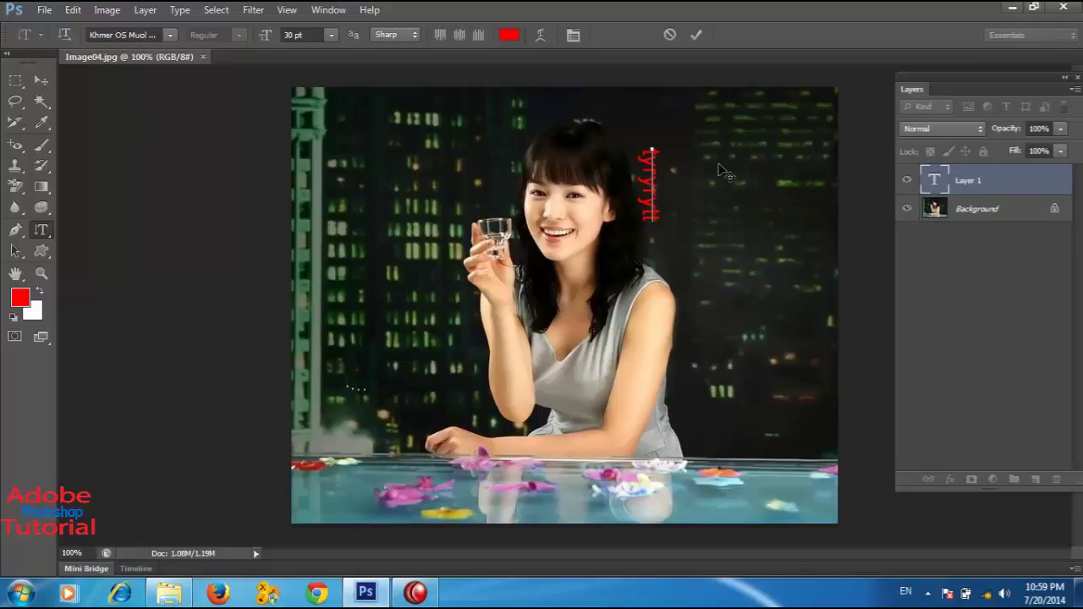
{"action": "right_click", "coordinate": [48, 236]}
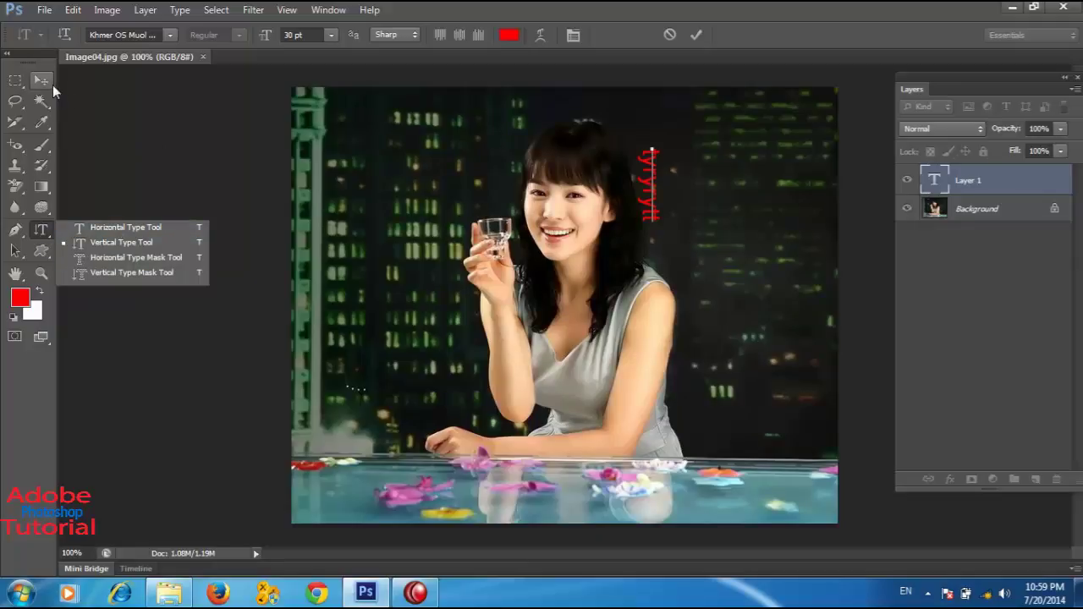
{"action": "left_click", "coordinate": [53, 84]}
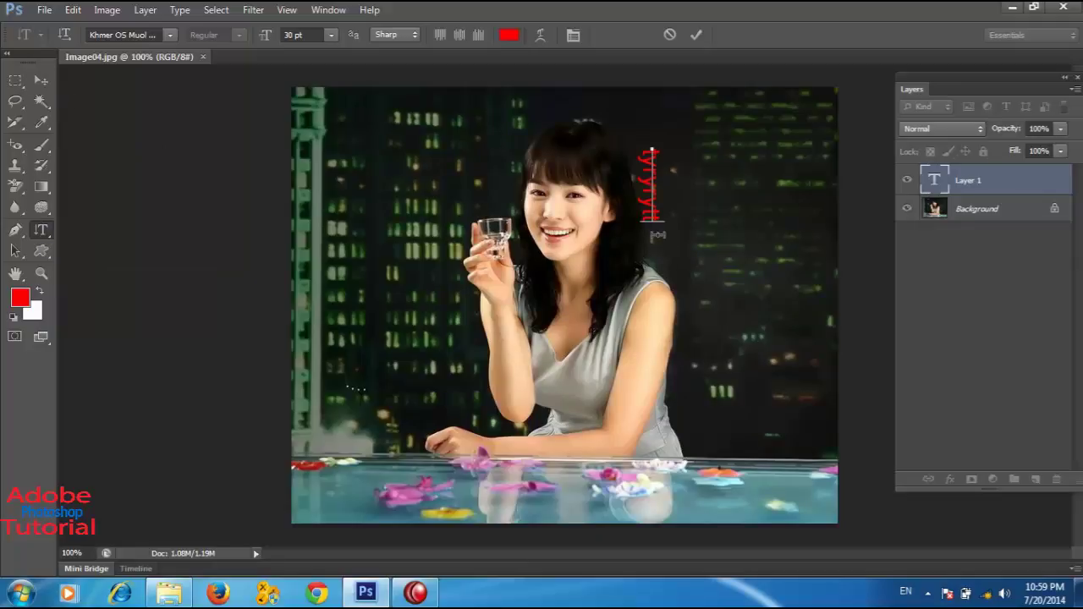
{"action": "left_click", "coordinate": [44, 85]}
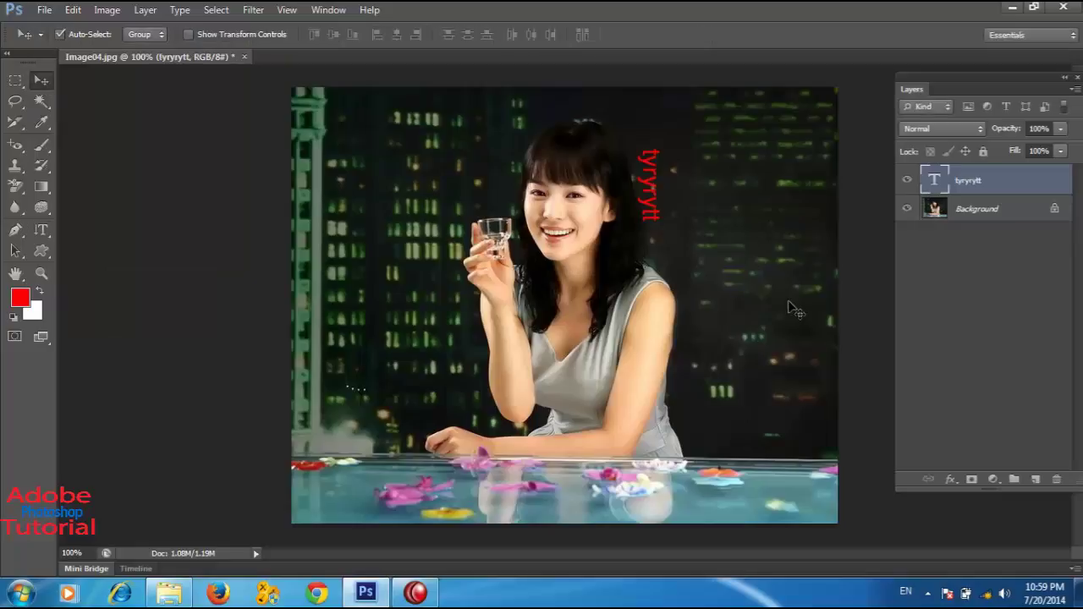
{"action": "key", "text": "Delete"}
Choose the Horizontal Type Mask Tool from the Type tool flyout
{"action": "left_click_drag", "start_coordinate": [40, 230], "coordinate": [87, 235]}
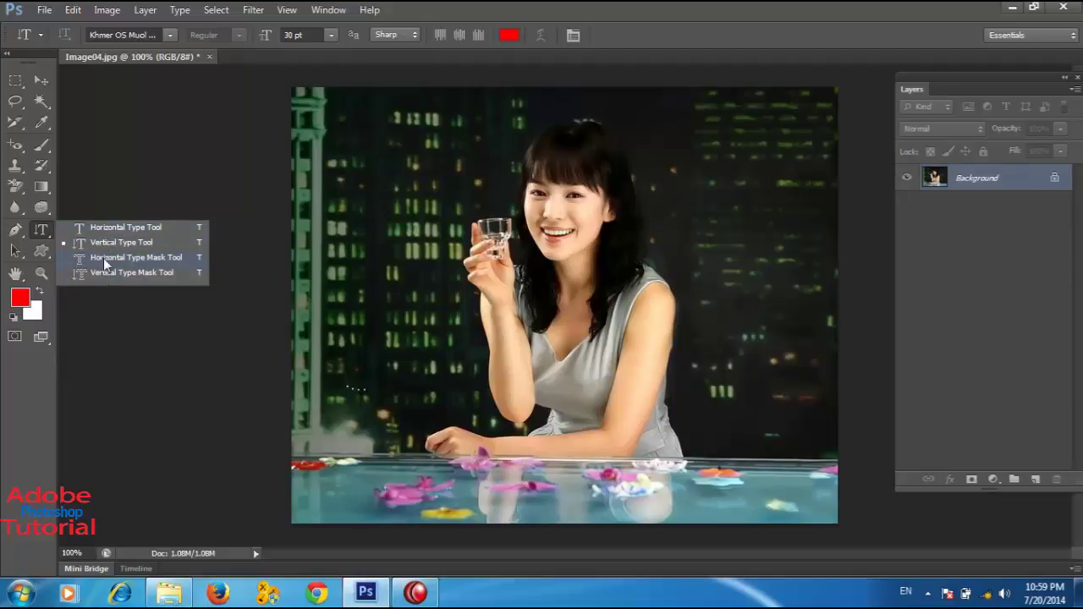
{"action": "left_click", "coordinate": [103, 257]}
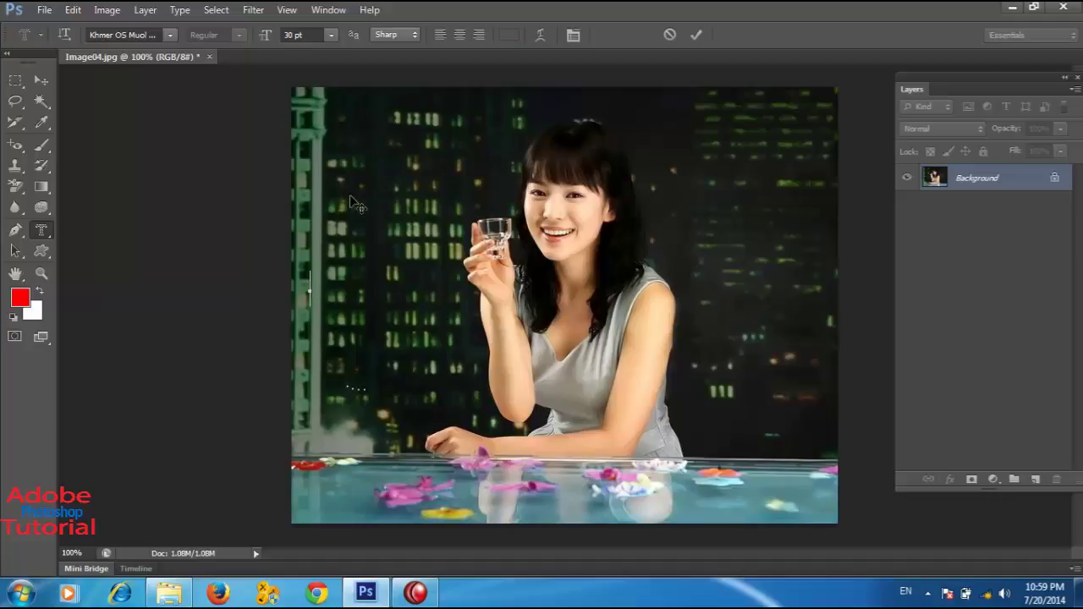
Start a type mask at the photo's left middle and type Khmer text using Khmer keyboard input
{"action": "left_click", "coordinate": [308, 289]}
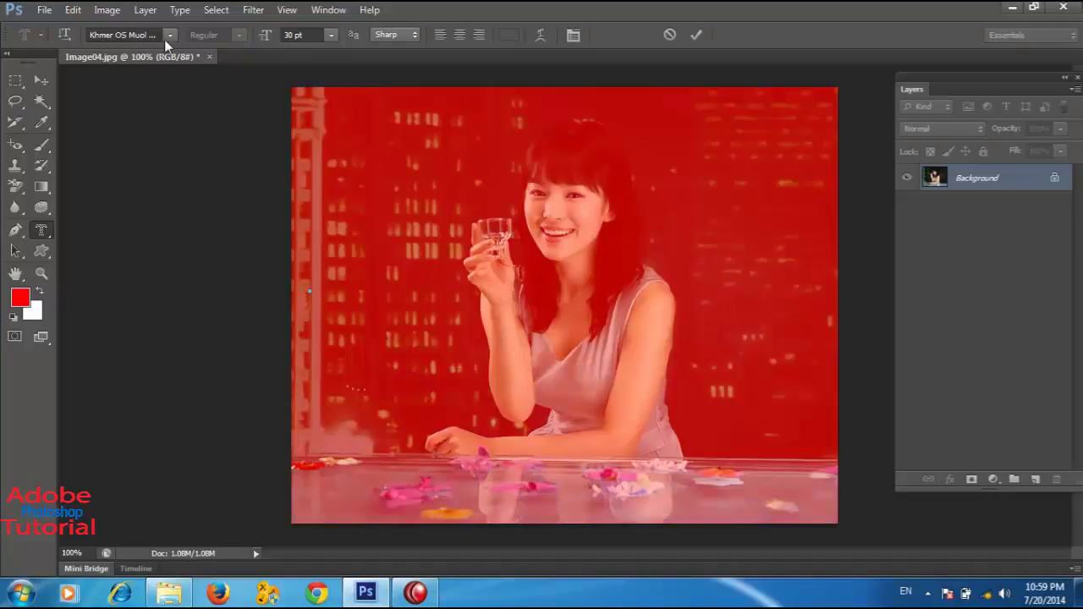
{"action": "left_click", "coordinate": [905, 591]}
{"action": "left_click", "coordinate": [973, 548]}
{"action": "type", "text": "ស"}
{"action": "type", "text": "ួជ្ជមះយាកណ"}
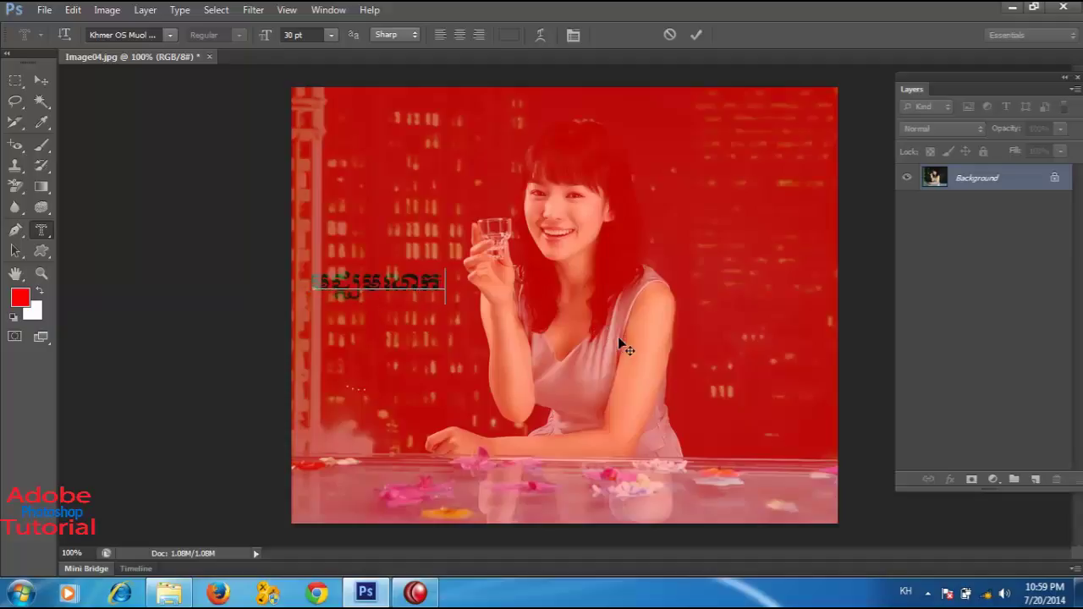
{"action": "type", "text": "្ឌ"}
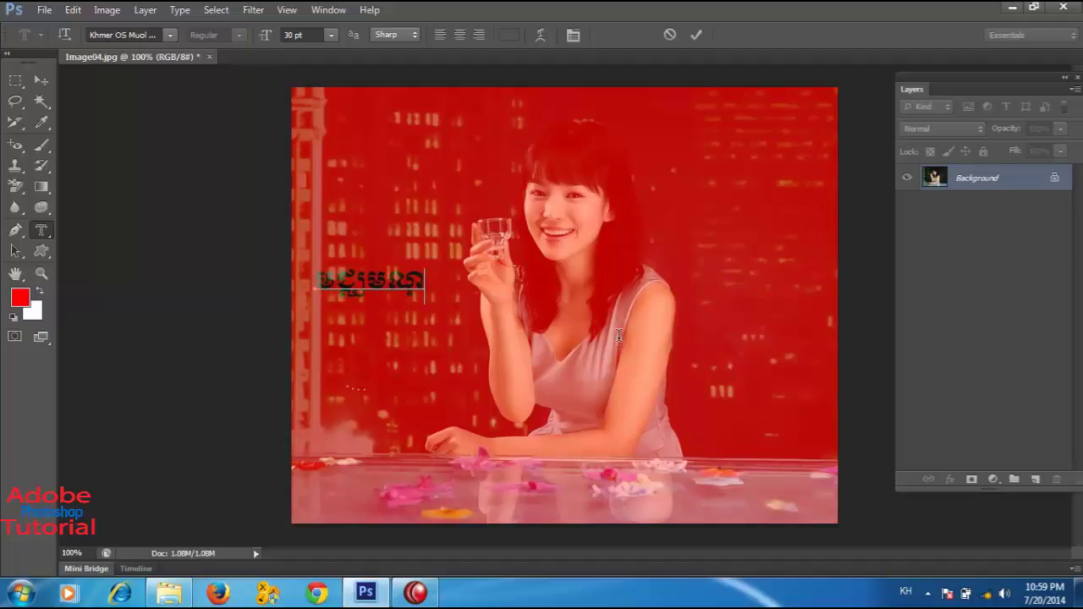
{"action": "type", "text": "លកុំ"}
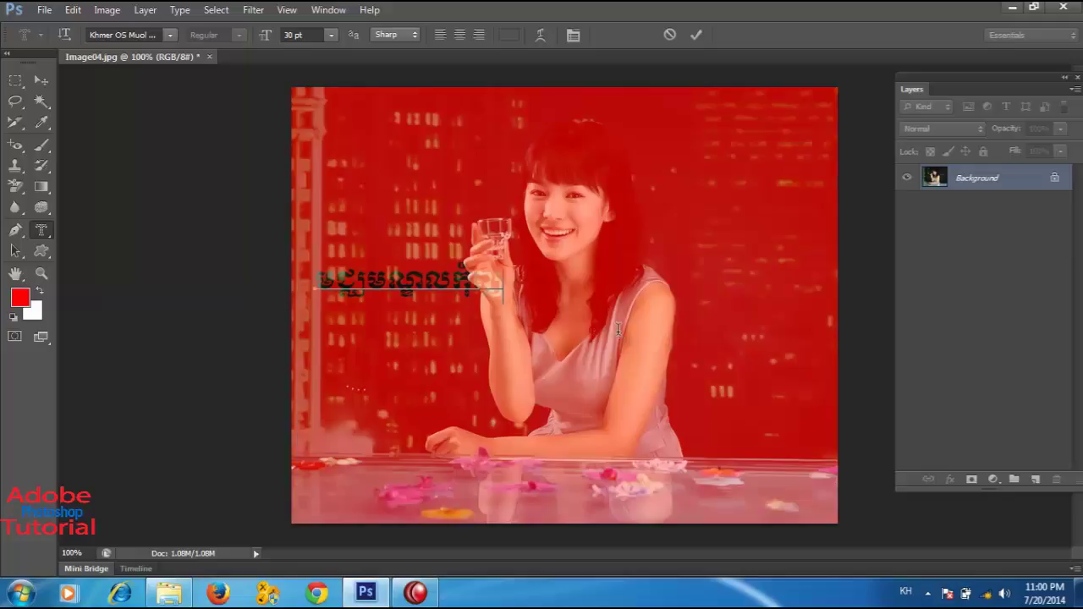
{"action": "type", "text": " ពើបេ"}
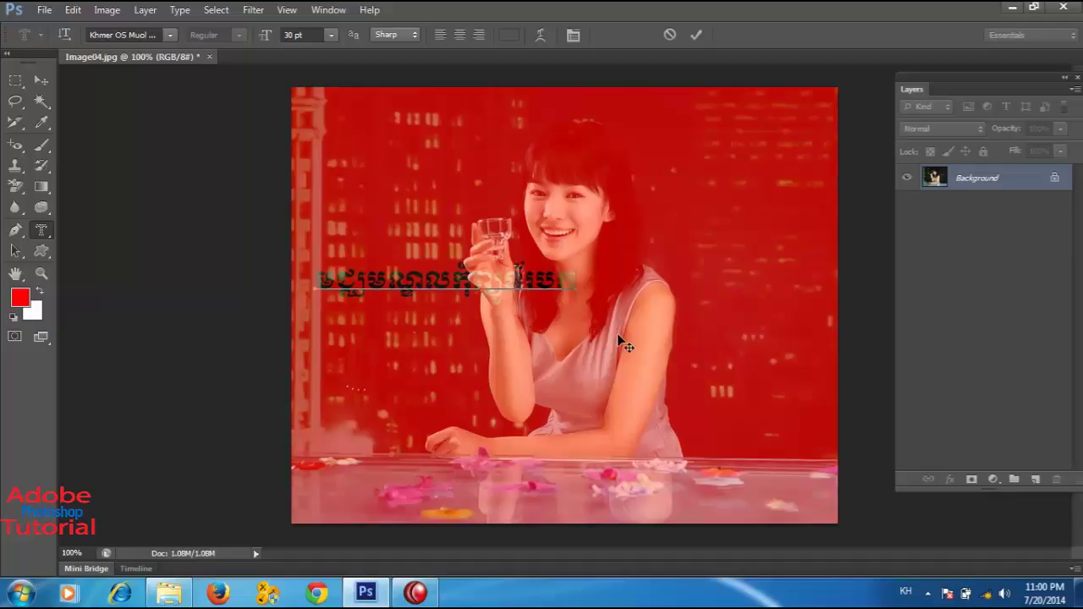
Correct the final Khmer characters and commit the mask as a text-shaped selection
{"action": "key", "text": "BackSpace"}
{"action": "type", "text": "ាអ"}
{"action": "type", "text": "ក"}
{"action": "key", "text": "BackSpace"}
{"action": "type", "text": "ទូក"}
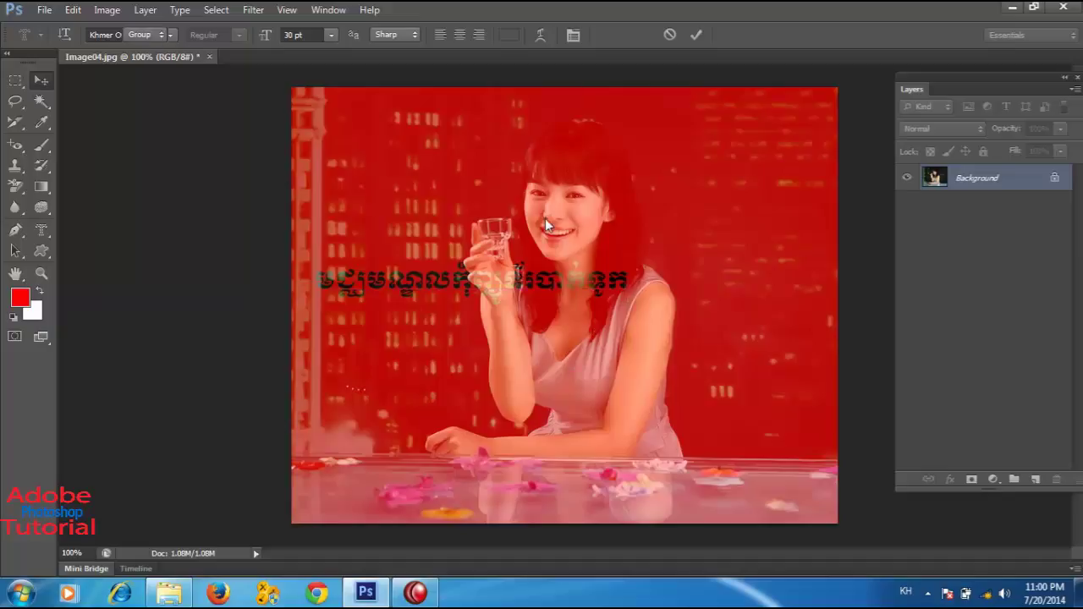
{"action": "key", "text": "ctrl+Return"}
{"action": "key", "text": "v"}
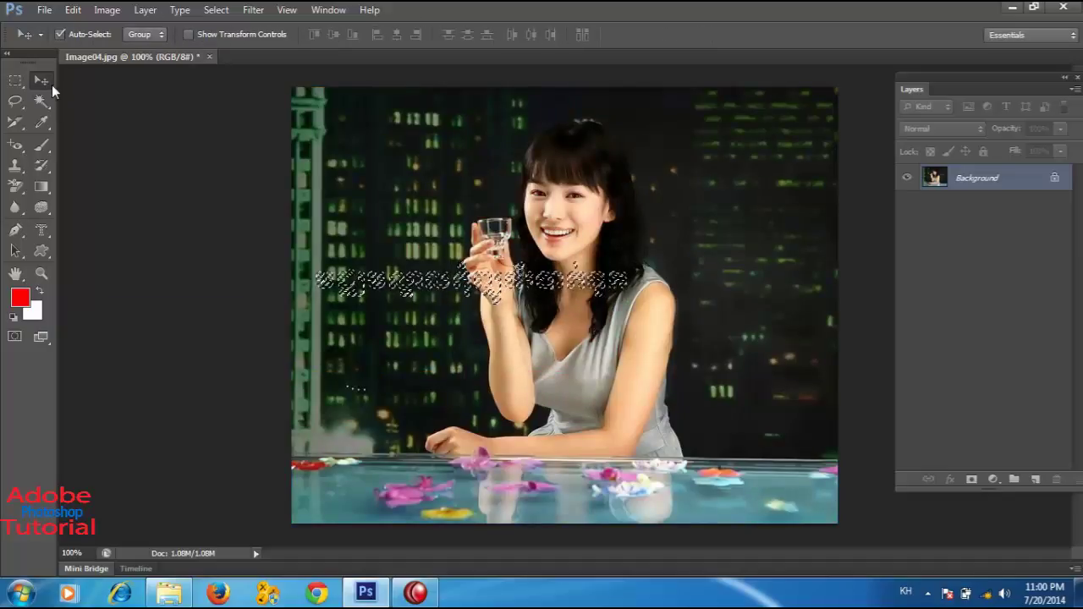
Copy the Khmer text selection onto Layer 1 via Layer Via Copy and apply Bevel & Emboss
{"action": "left_click", "coordinate": [145, 10]}
{"action": "mouse_move", "coordinate": [153, 28]}
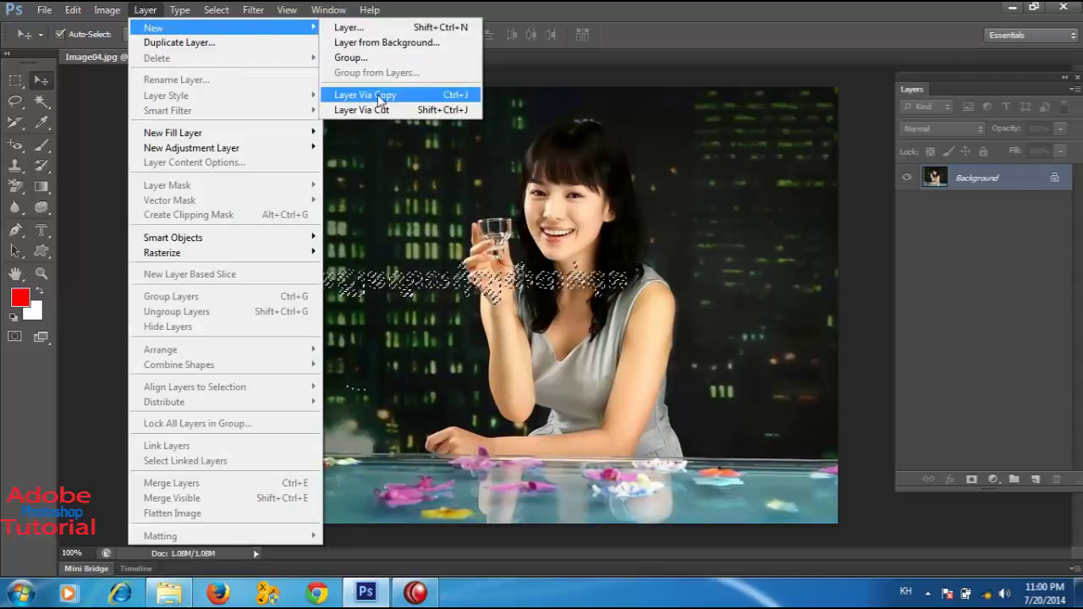
{"action": "left_click", "coordinate": [352, 96]}
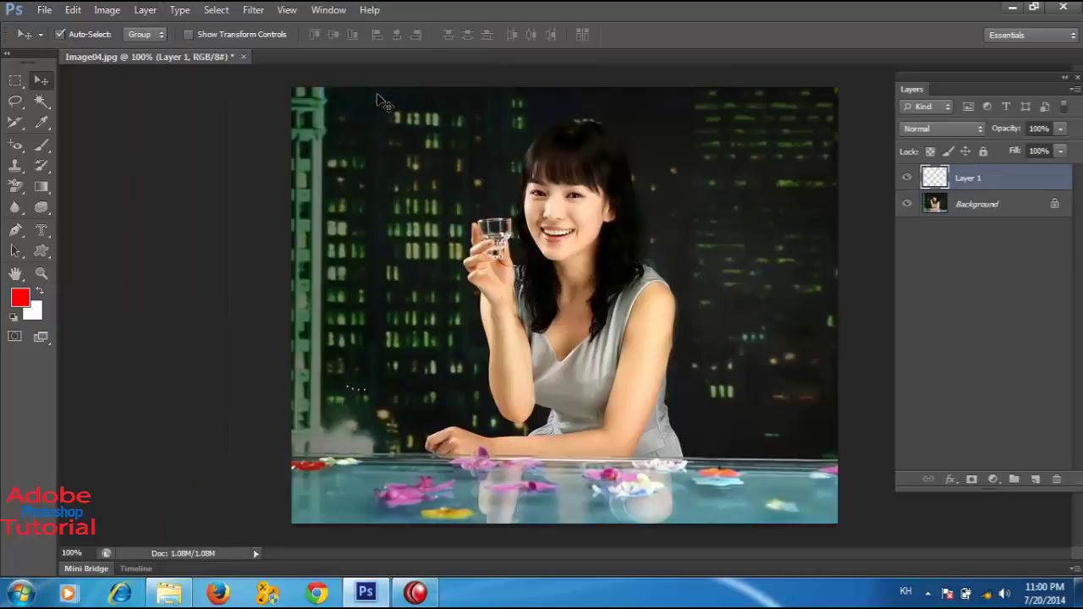
{"action": "left_click", "coordinate": [950, 479]}
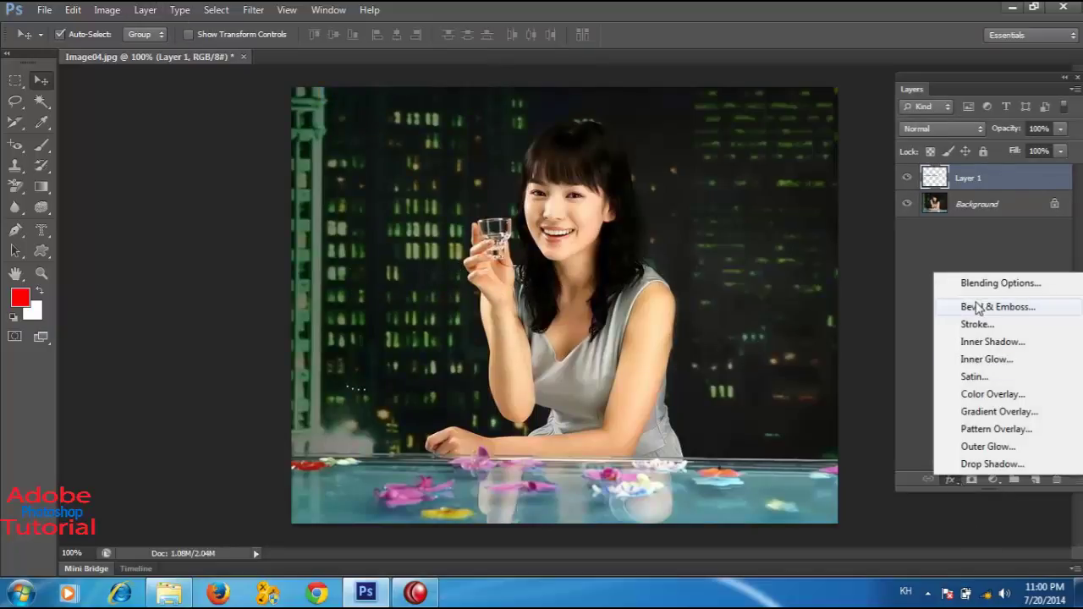
{"action": "left_click", "coordinate": [879, 304]}
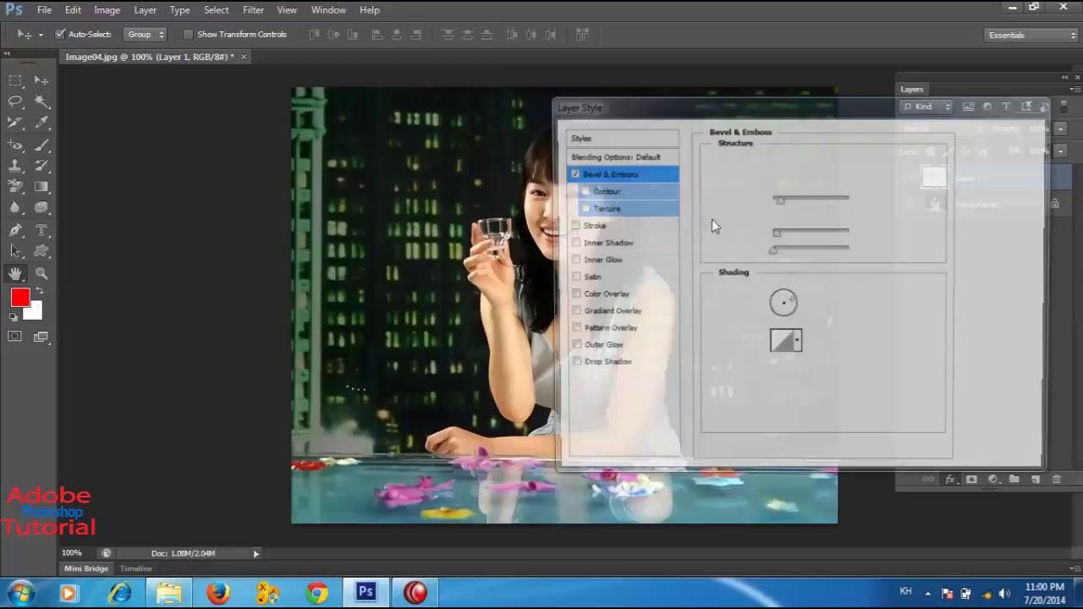
{"action": "left_click", "coordinate": [1001, 137]}
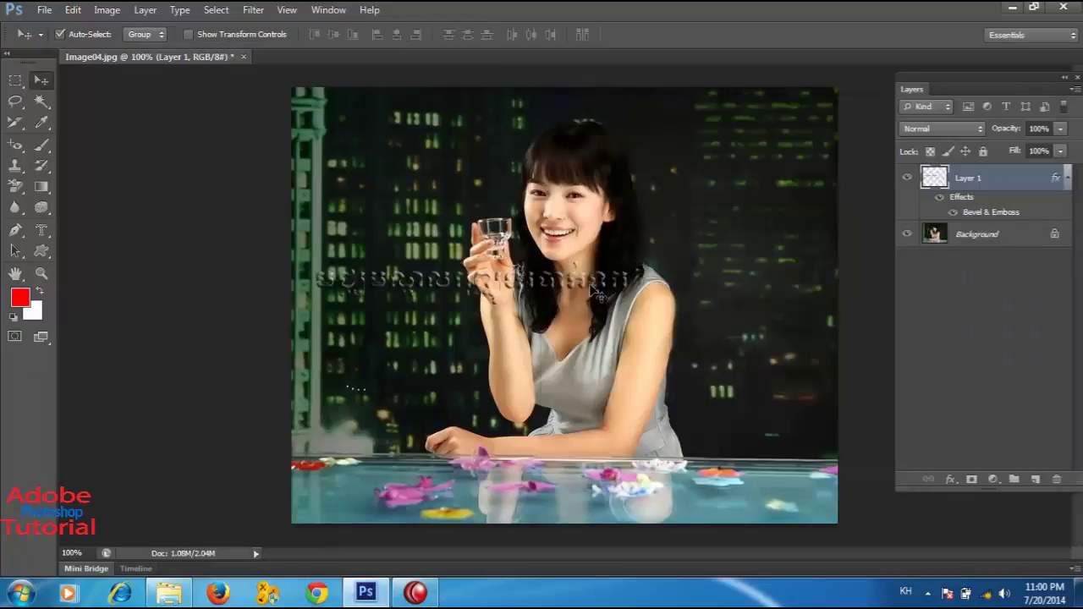
Zoom in, drag the embossed text down and back up, then delete Layer 1
{"action": "scroll", "coordinate": [584, 290], "scroll_direction": "up", "scroll_amount": 1}
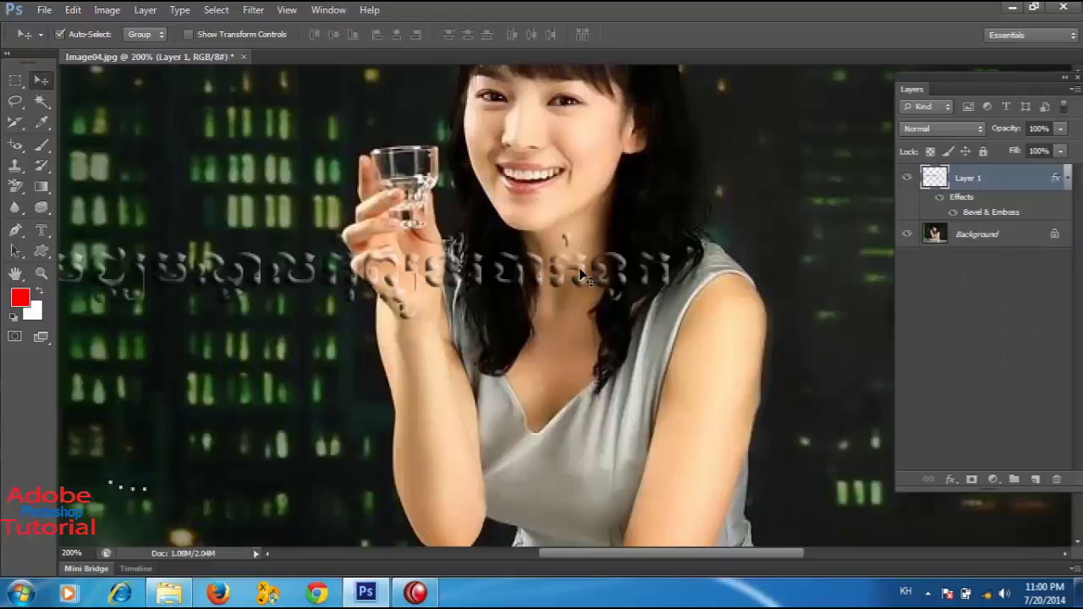
{"action": "left_click_drag", "start_coordinate": [582, 272], "coordinate": [584, 430]}
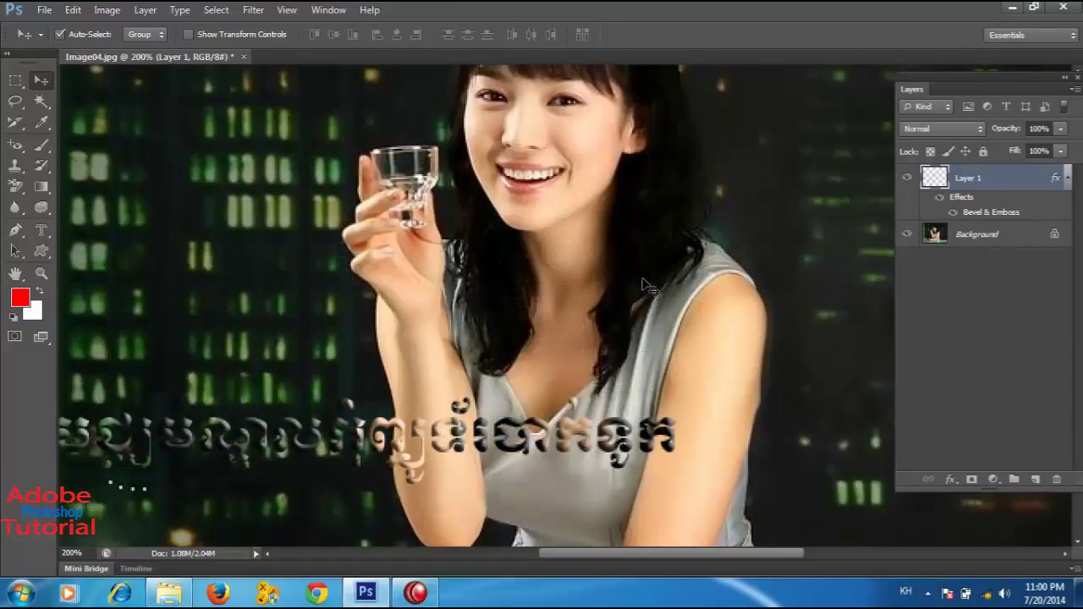
{"action": "left_click_drag", "start_coordinate": [580, 423], "coordinate": [582, 287]}
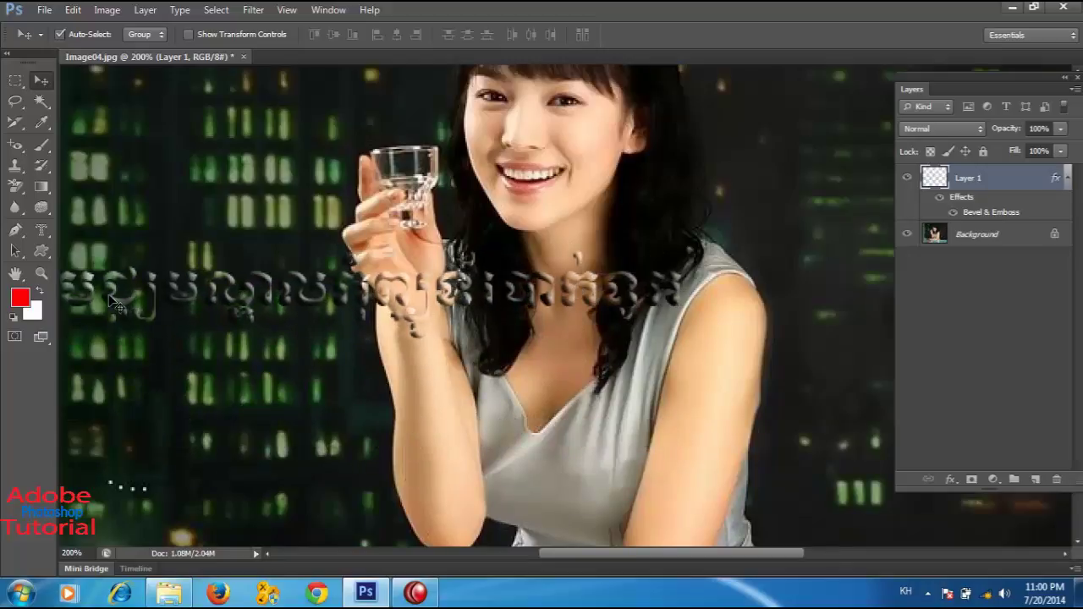
{"action": "left_click_drag", "start_coordinate": [384, 285], "coordinate": [408, 315]}
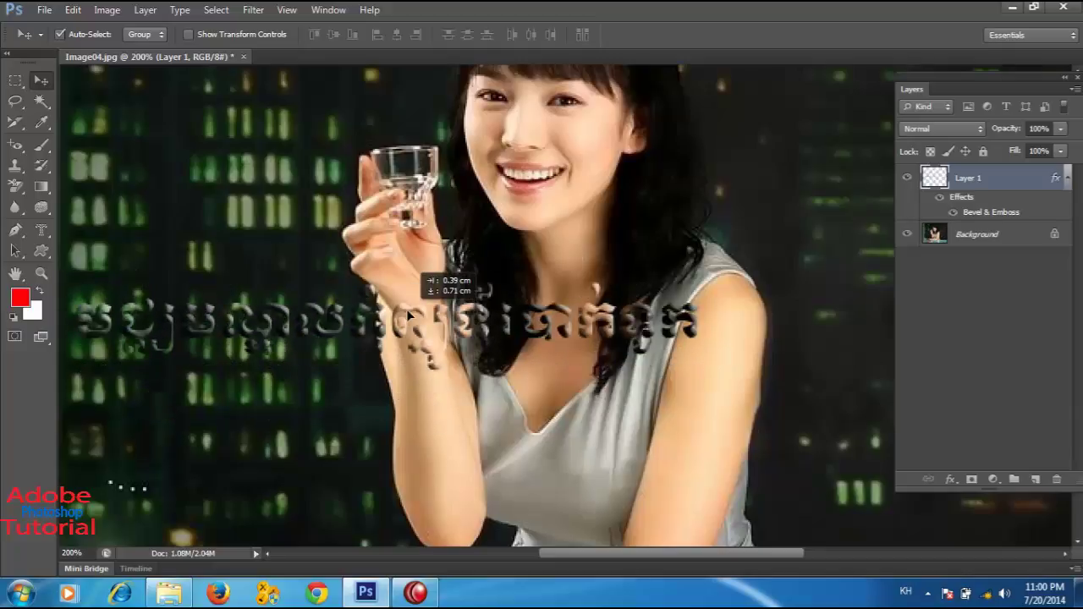
{"action": "key", "text": "Delete"}
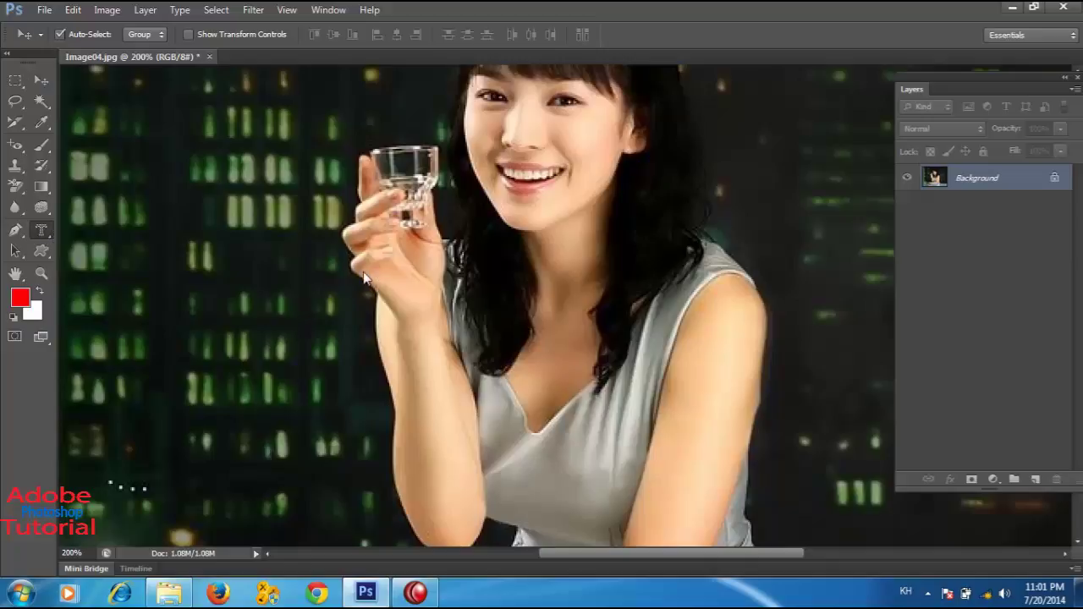
Type a new Khmer mask selection on the photo and copy it onto Layer 1
{"action": "left_click", "coordinate": [292, 261]}
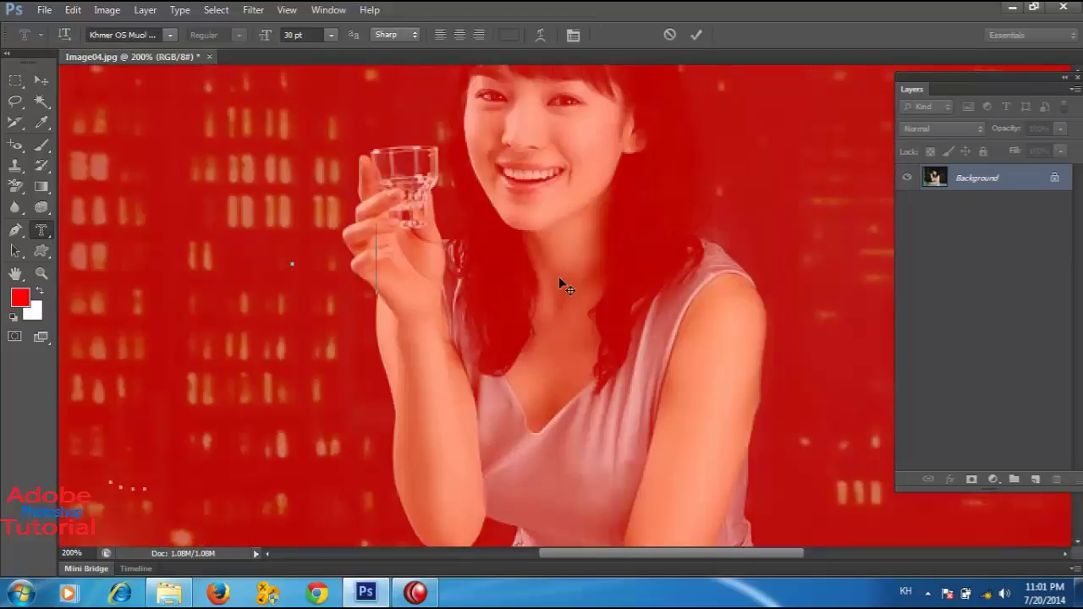
{"action": "type", "text": "ចទទទខទខទខទ"}
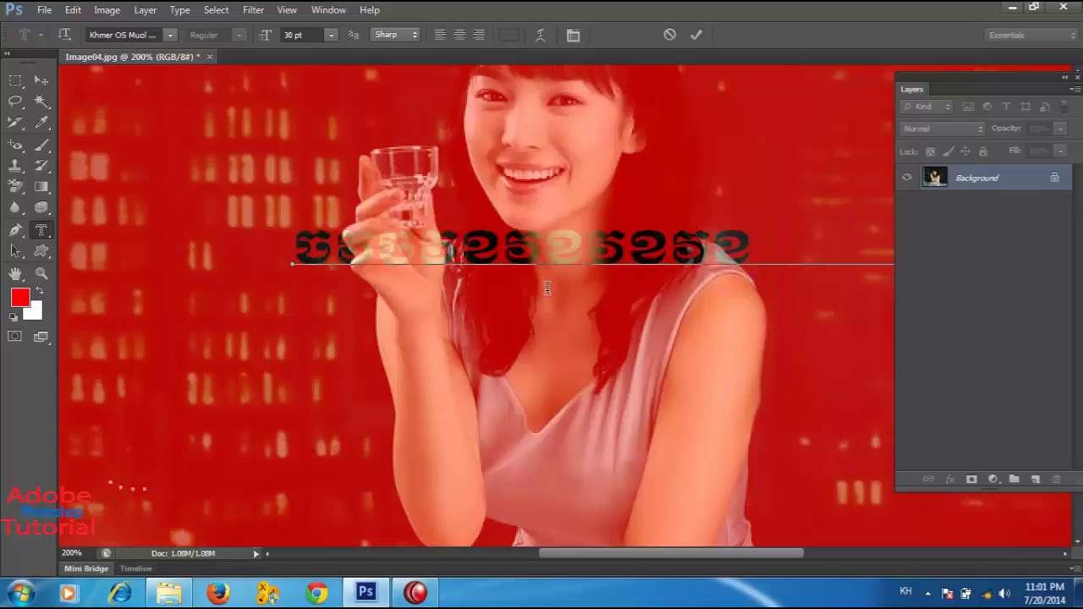
{"action": "type", "text": "ខចទខ"}
{"action": "left_click", "coordinate": [45, 85]}
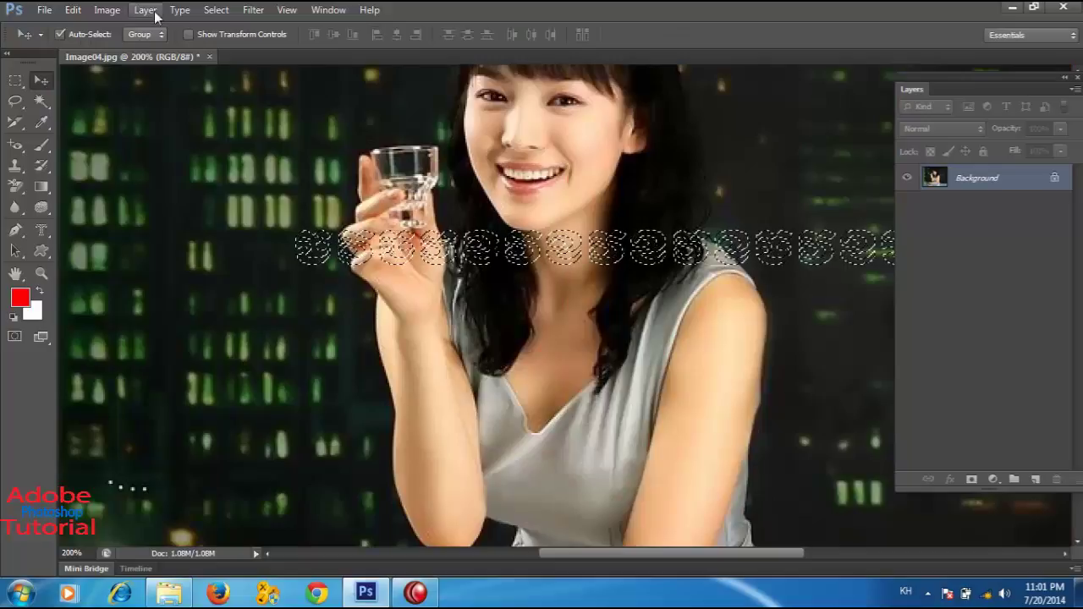
{"action": "left_click", "coordinate": [154, 11]}
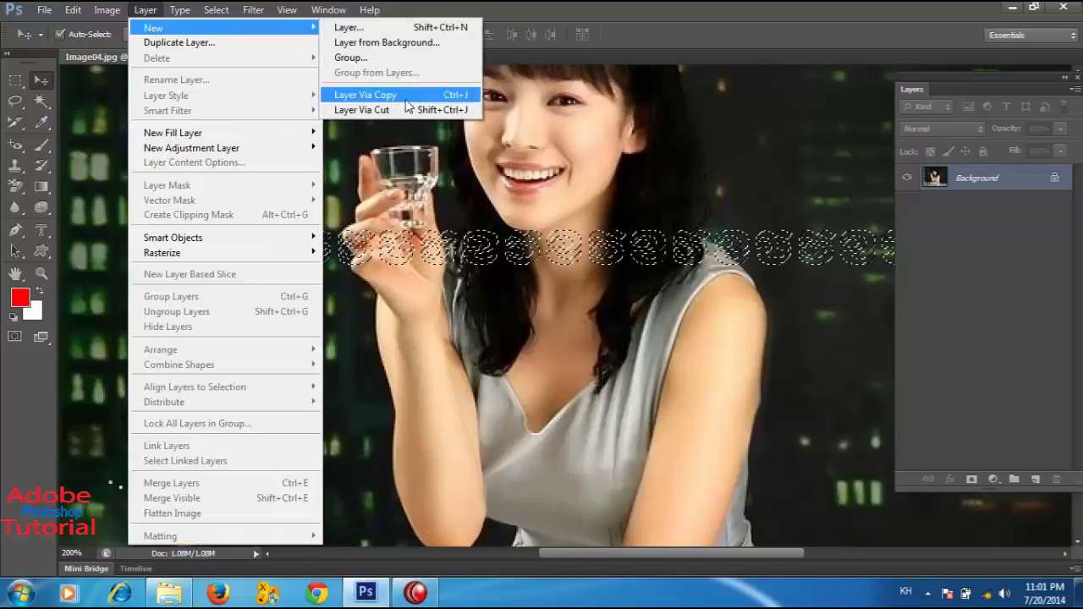
{"action": "left_click", "coordinate": [404, 94]}
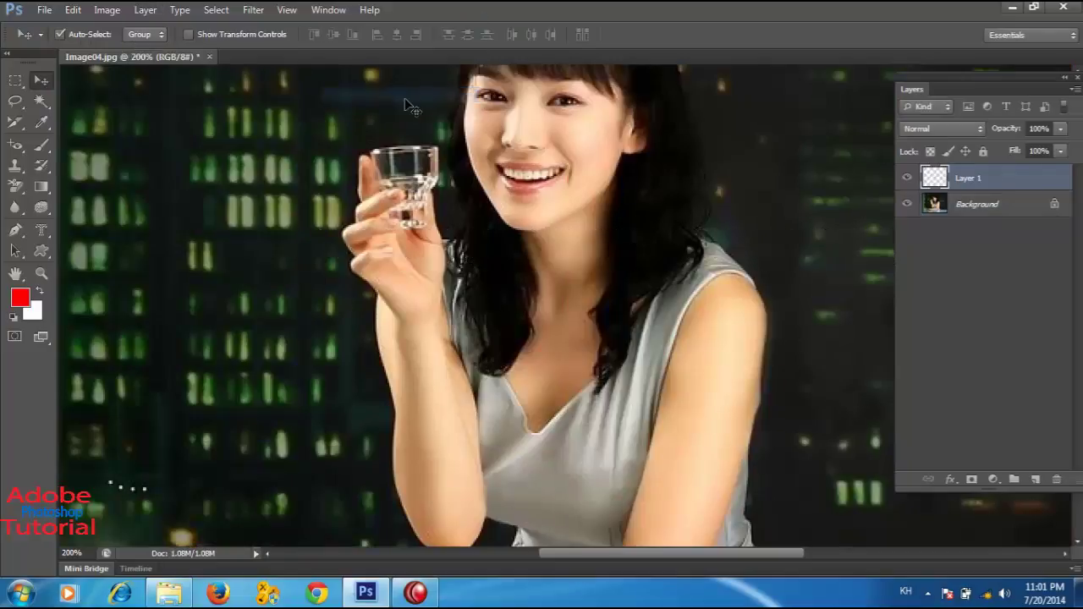
Give Layer 1 a Bevel & Emboss effect and move the text lower and left
{"action": "left_click", "coordinate": [950, 479]}
{"action": "left_click", "coordinate": [987, 313]}
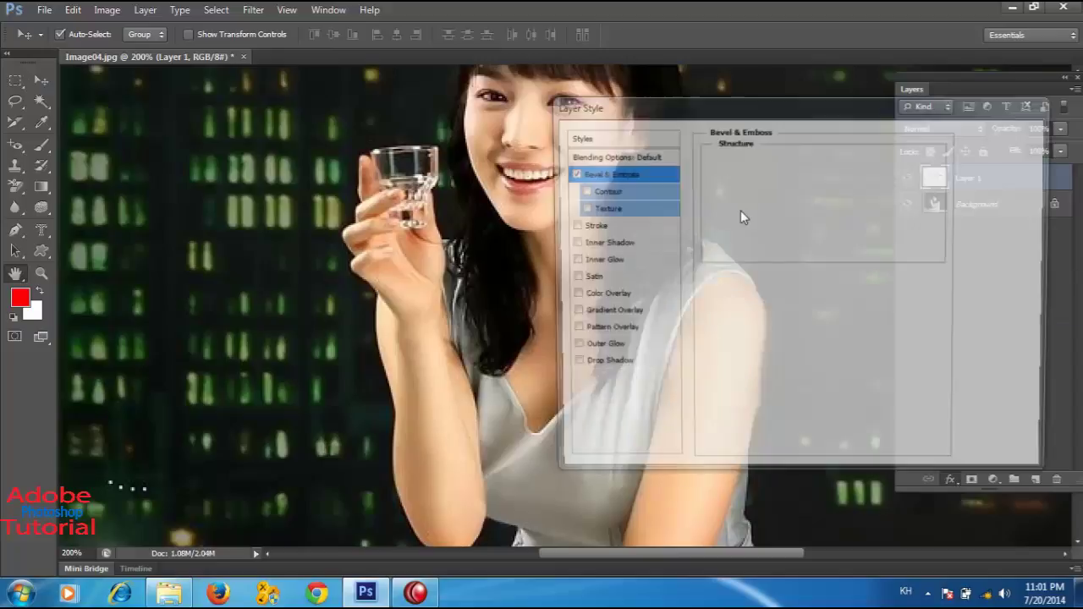
{"action": "left_click", "coordinate": [1007, 136]}
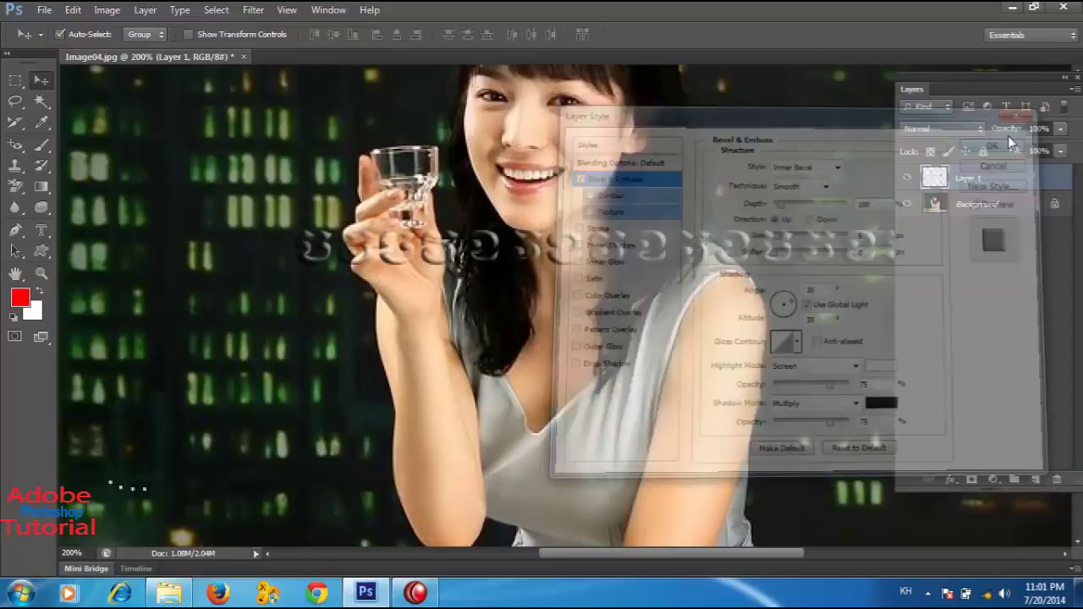
{"action": "left_click_drag", "start_coordinate": [665, 247], "coordinate": [511, 353]}
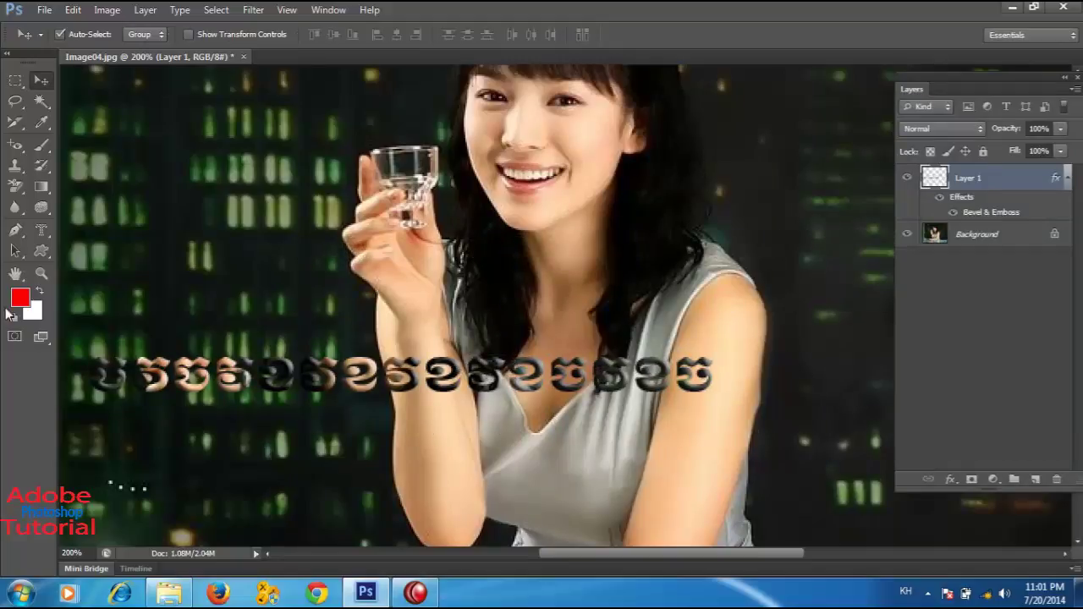
{"action": "left_click", "coordinate": [41, 230]}
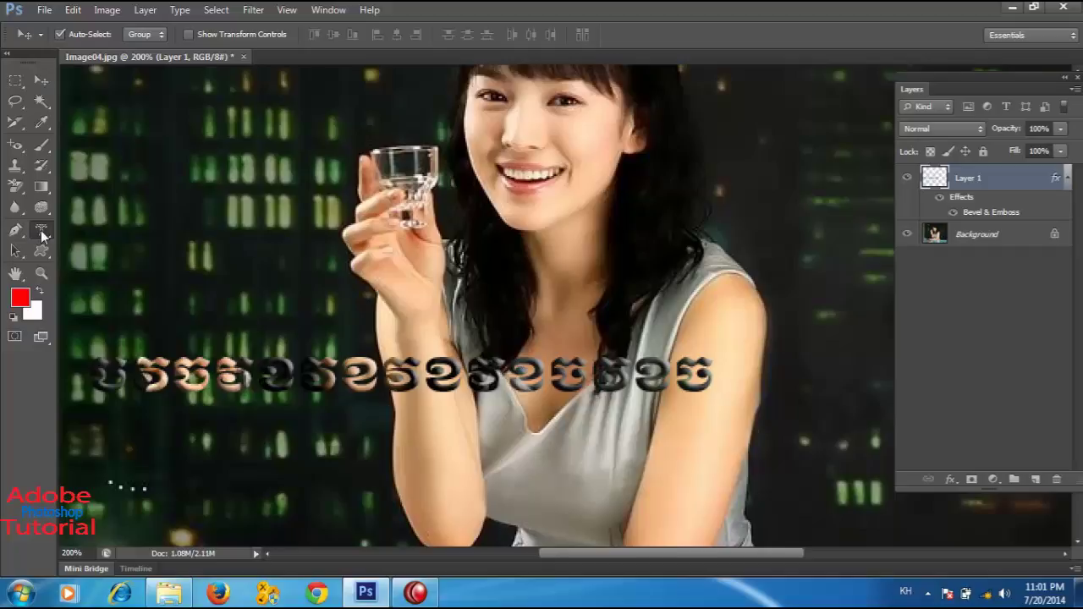
{"action": "left_click", "coordinate": [42, 230]}
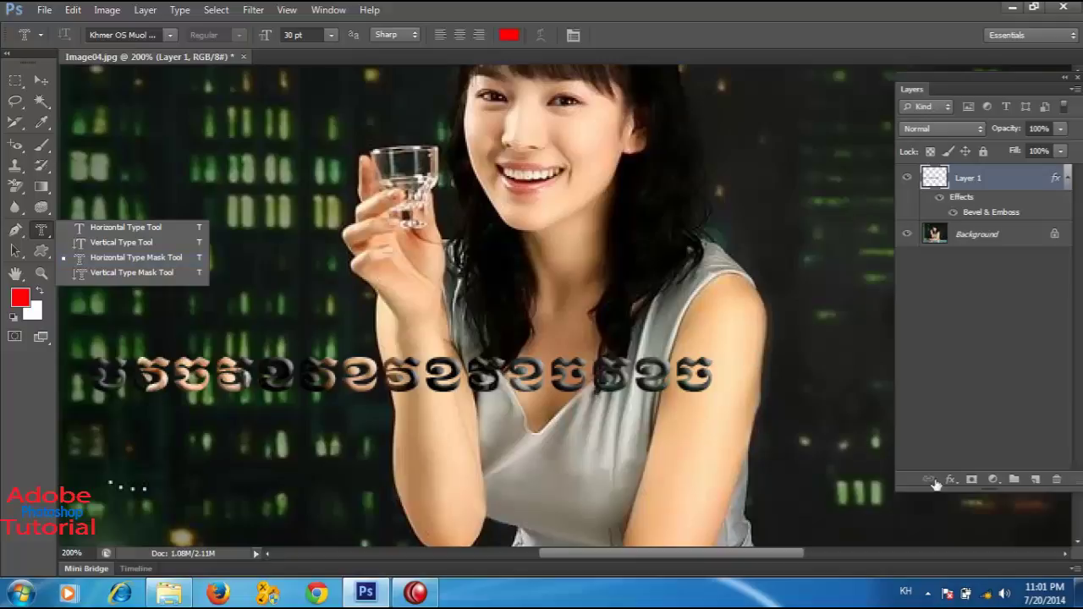
Minimize Photoshop by bringing up the screen recorder from the system tray's hidden icons
{"action": "left_click", "coordinate": [928, 593]}
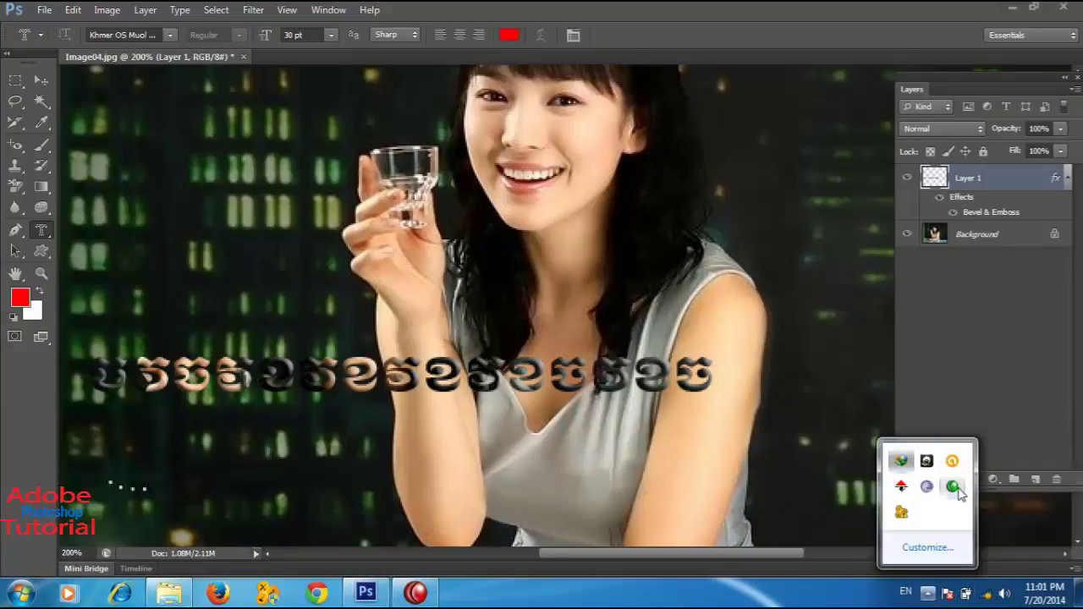
{"action": "left_click", "coordinate": [1011, 6]}
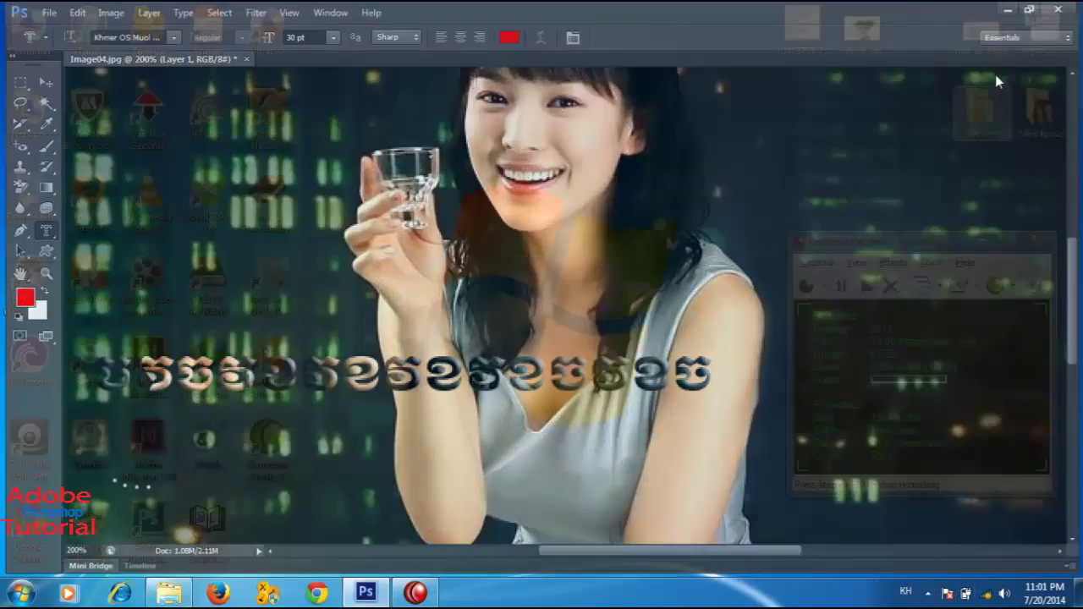